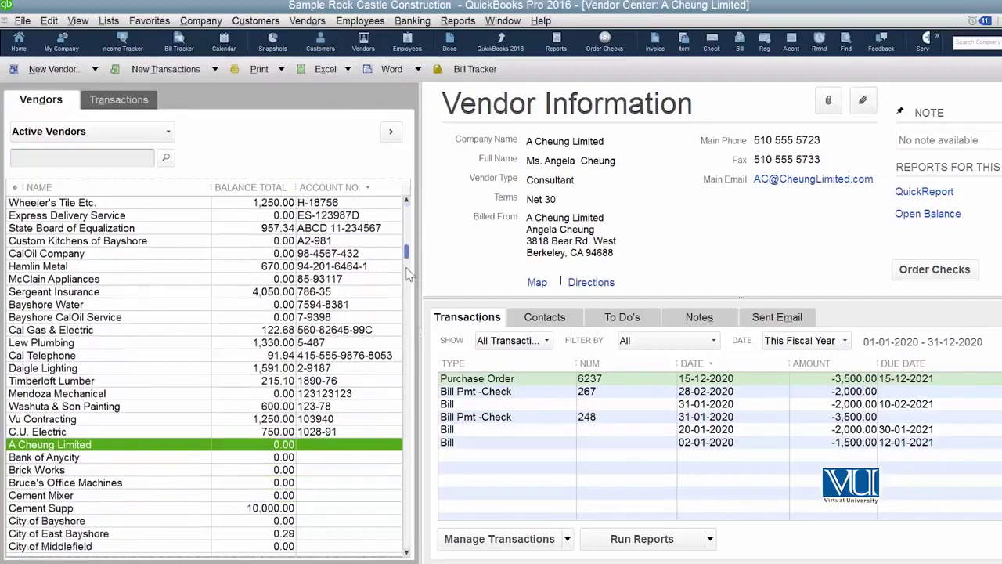
Step: Review the additional info and custom fields of the vendor Zee Steel Mills, leaving the record without changes
scroll(267, 549, up, 15)
scroll(266, 548, down, 15)
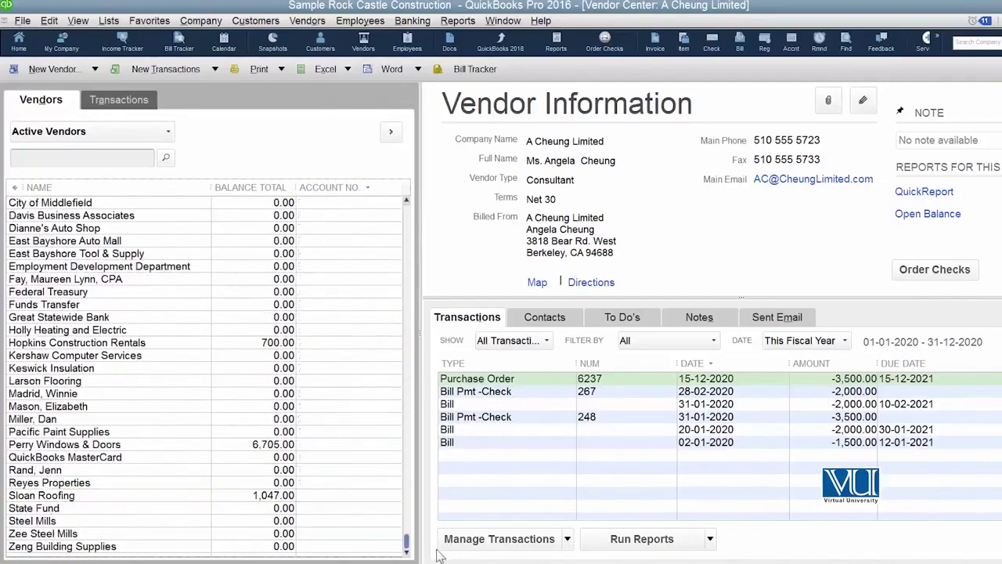
click(202, 533)
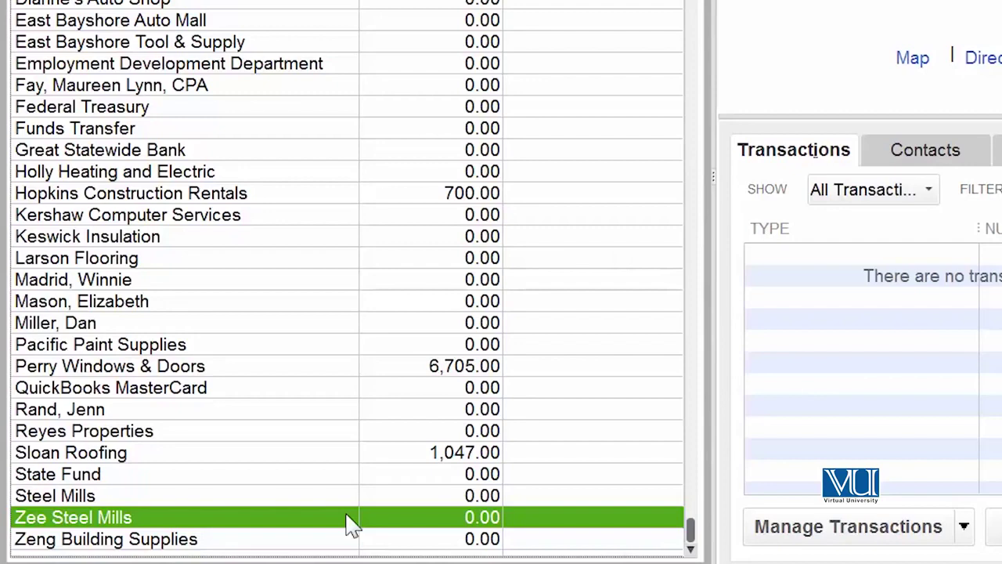
right_click(350, 525)
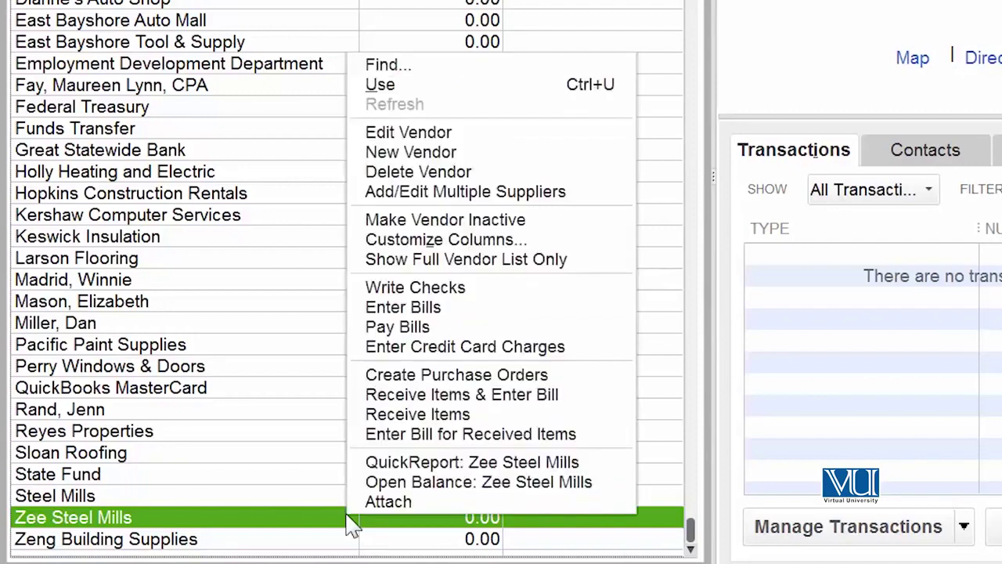
click(411, 135)
click(33, 42)
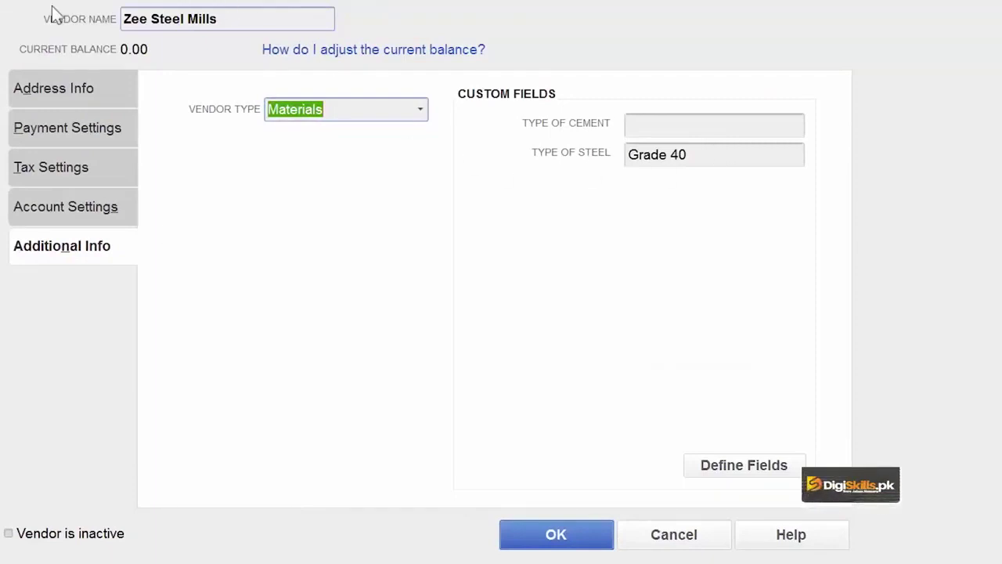
click(678, 536)
Step: Open the vendor record of Zeng Building Supplies, review its cement and steel custom fields, and close it
click(157, 563)
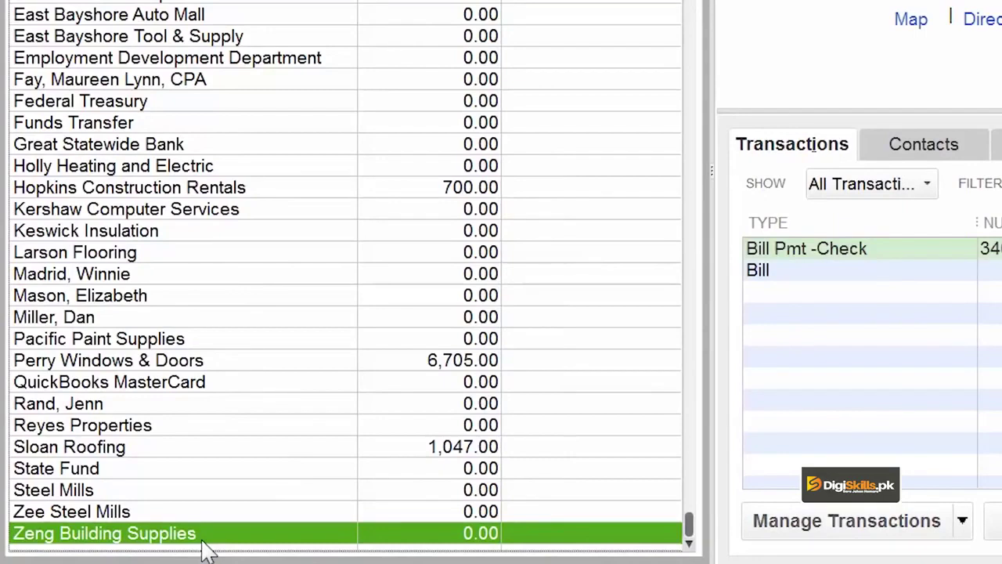
right_click(205, 549)
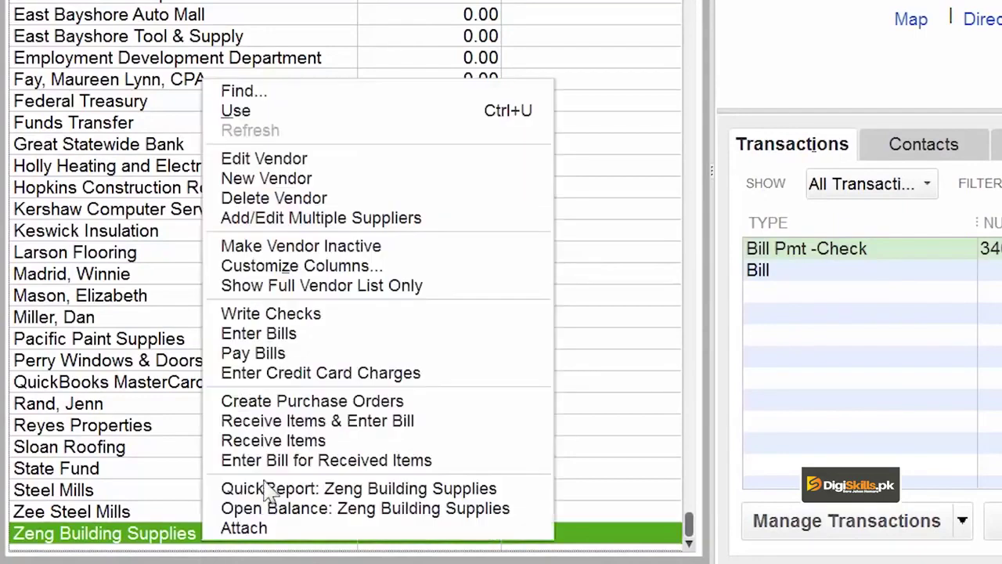
click(365, 157)
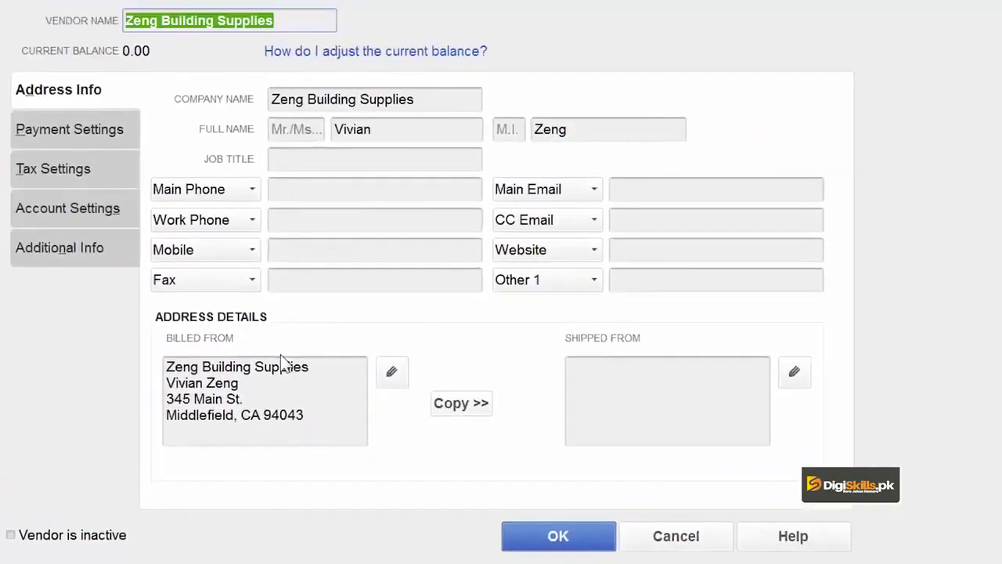
click(110, 247)
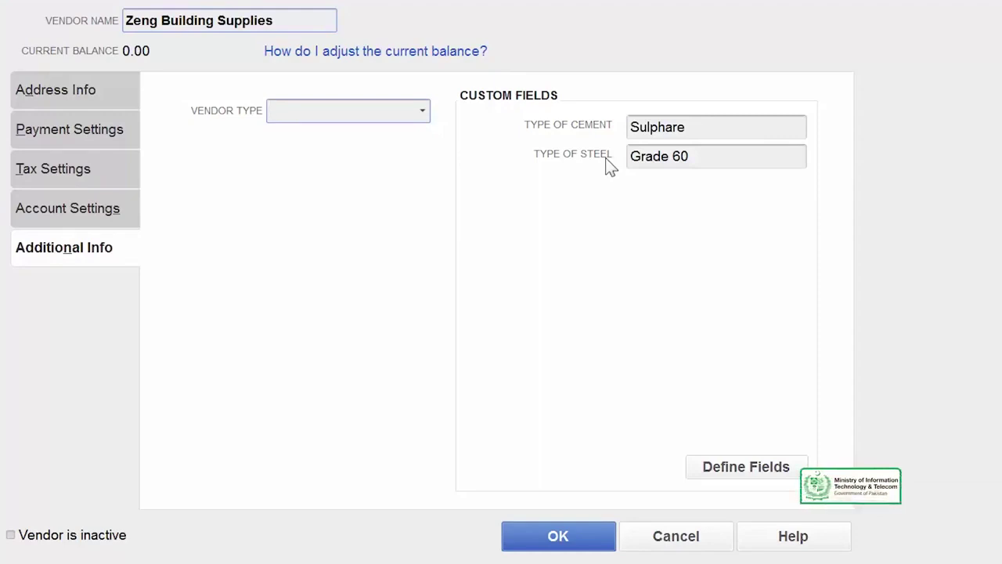
click(580, 537)
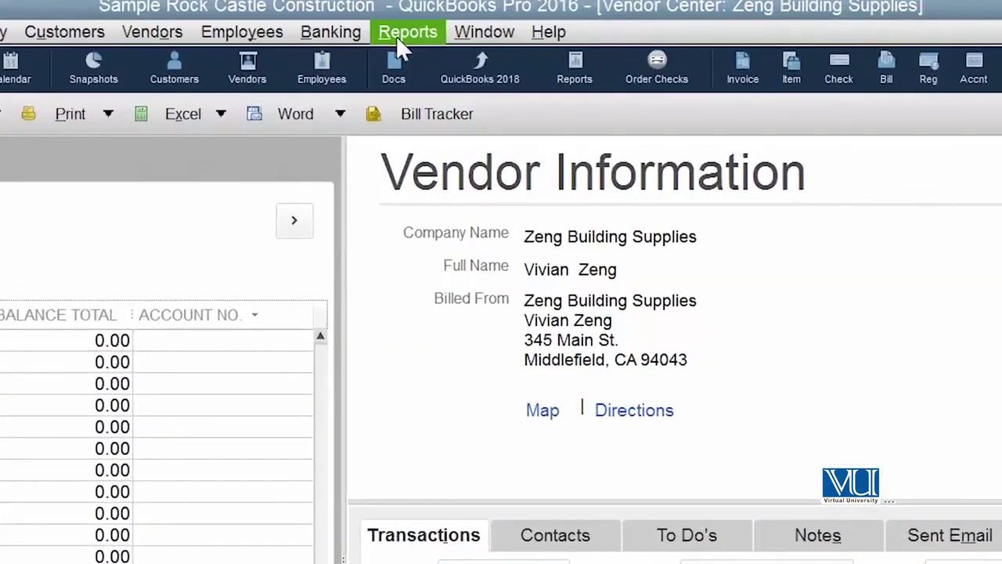
Step: Open the Vendor Contact List report from the vendors and payables reports
click(396, 33)
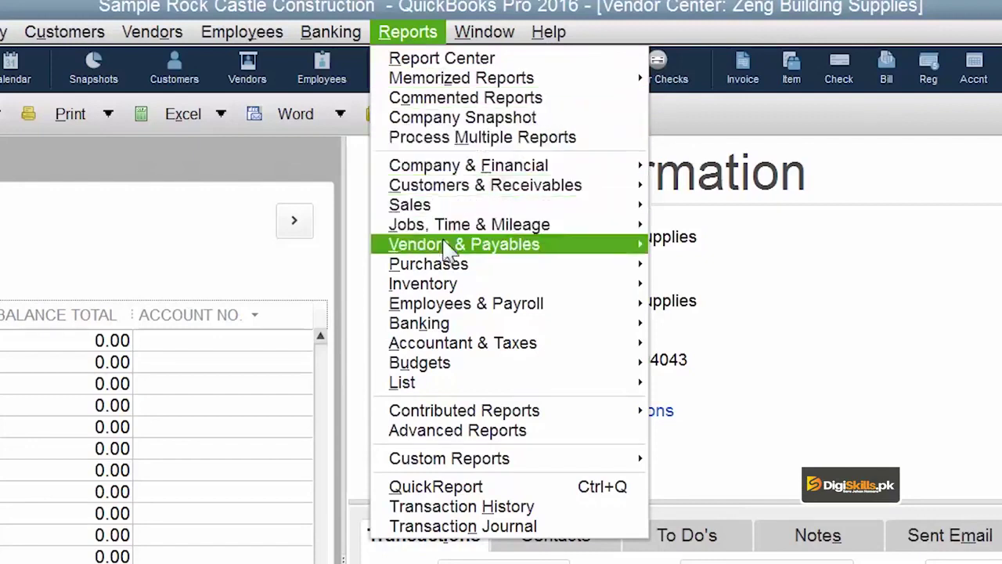
mouse_move(448, 247)
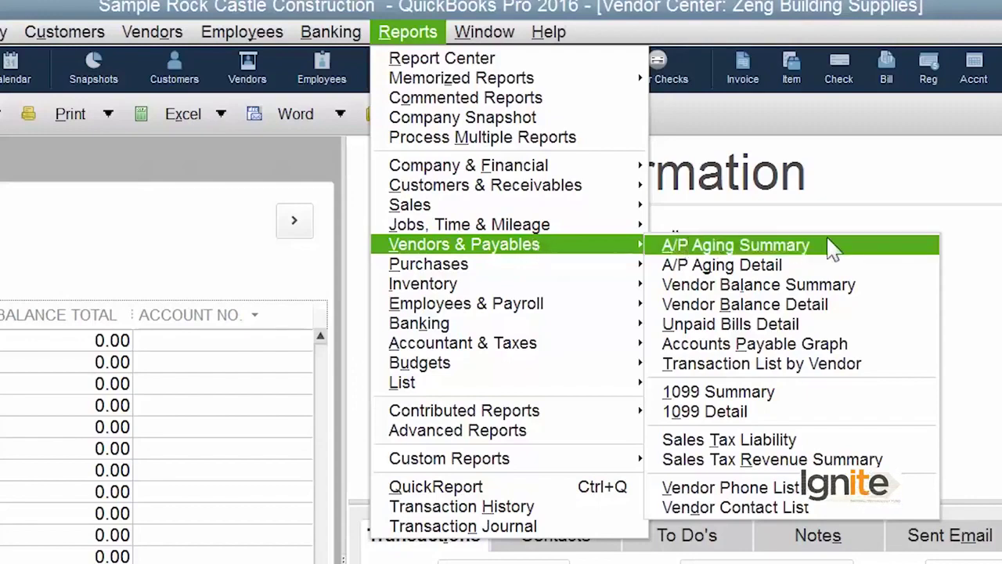
click(854, 505)
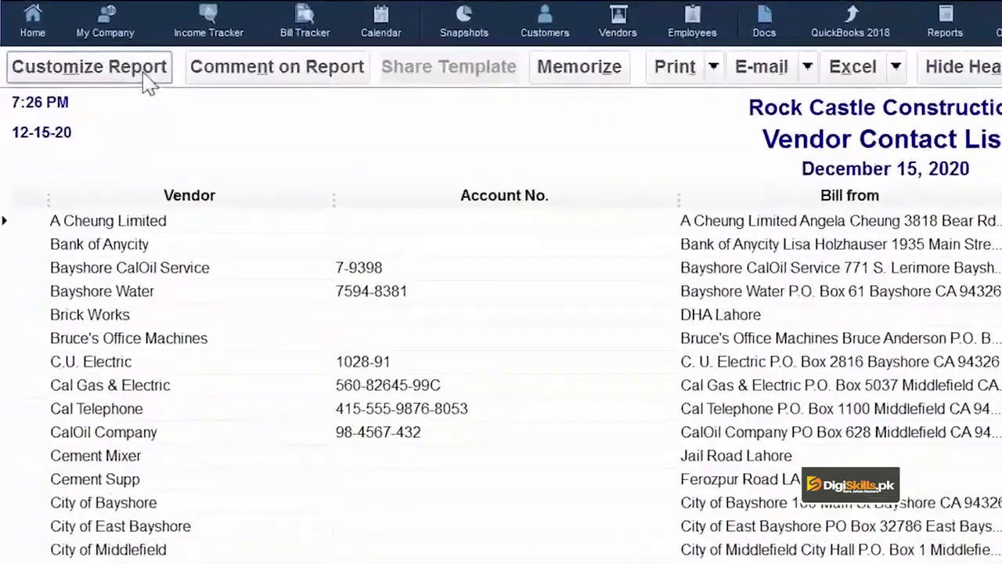
Step: Customize the Vendor Contact List report by removing the Main Phone and Fax columns
click(81, 71)
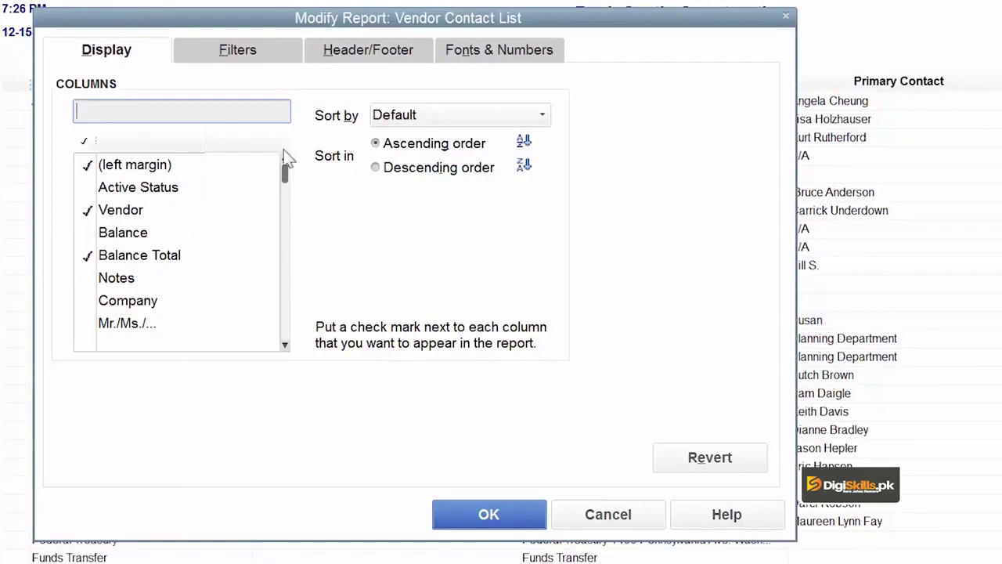
click(285, 345)
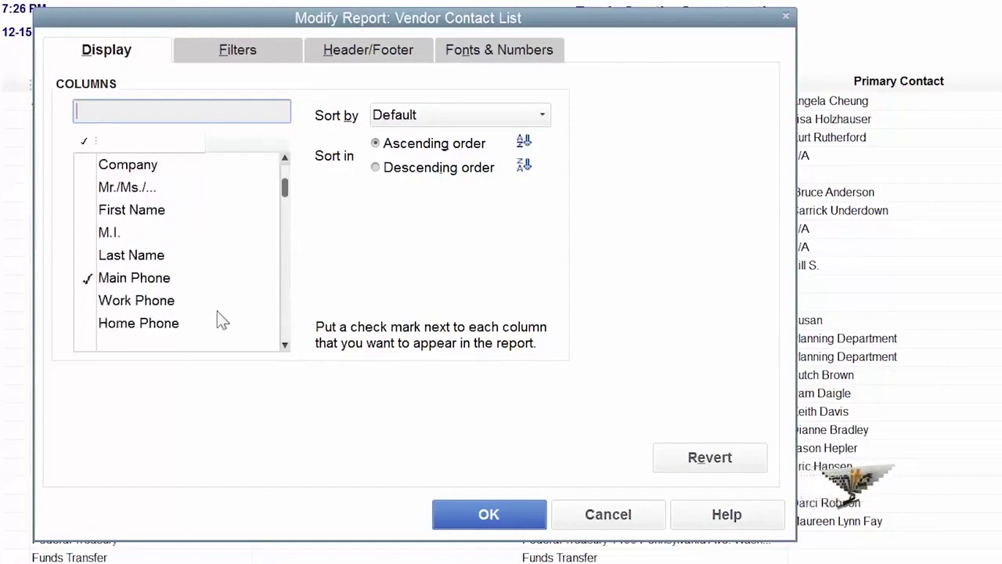
click(87, 279)
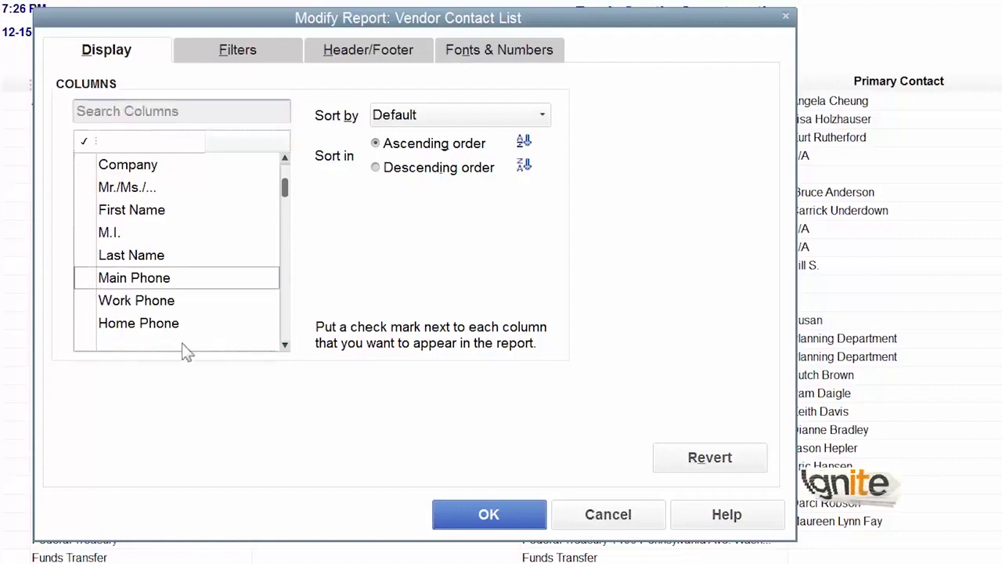
click(285, 345)
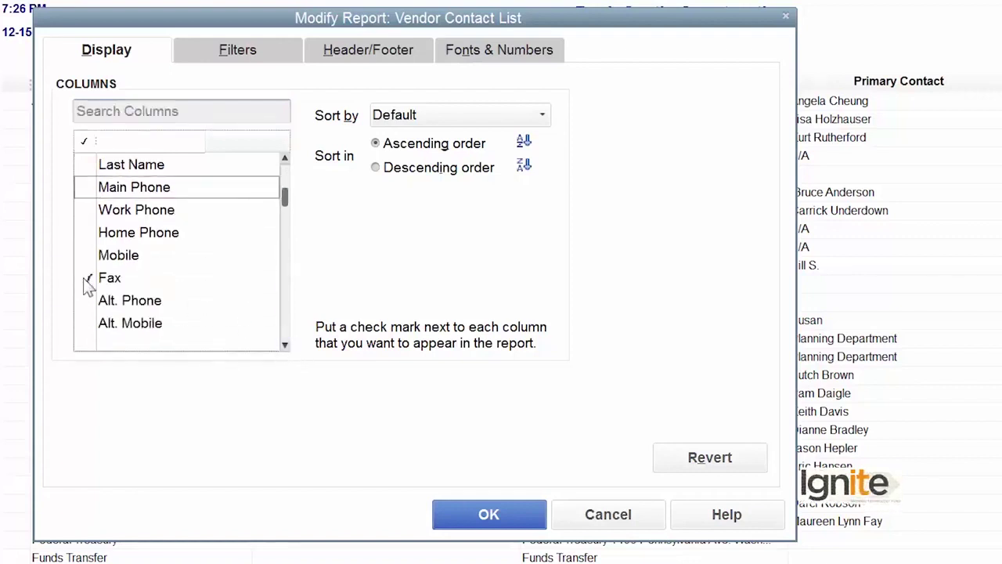
click(86, 279)
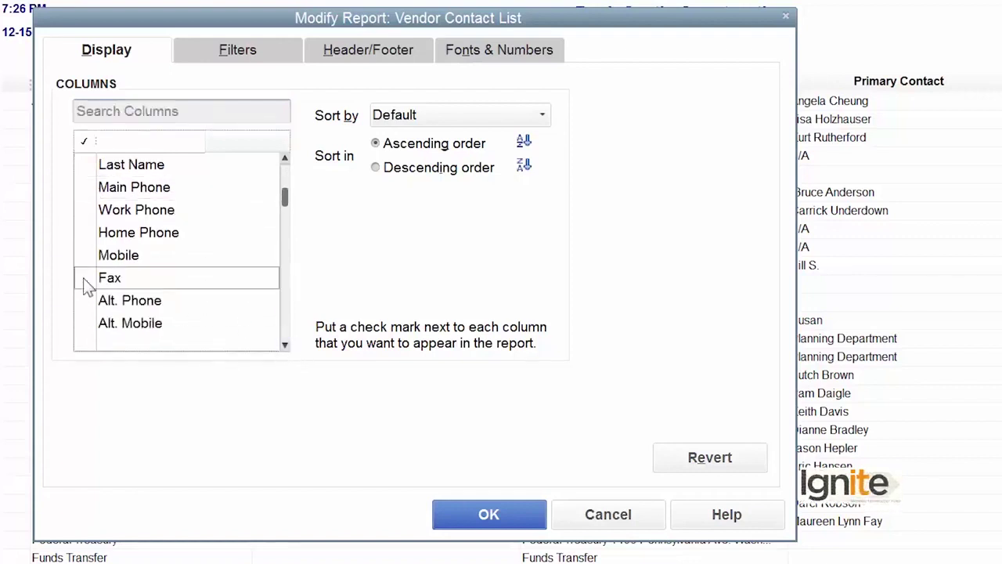
Step: Remove the Bill from and Primary Contact columns from the report and apply the column changes
click(285, 345)
click(285, 345)
scroll(285, 346, down, 6)
scroll(285, 348, down, 14)
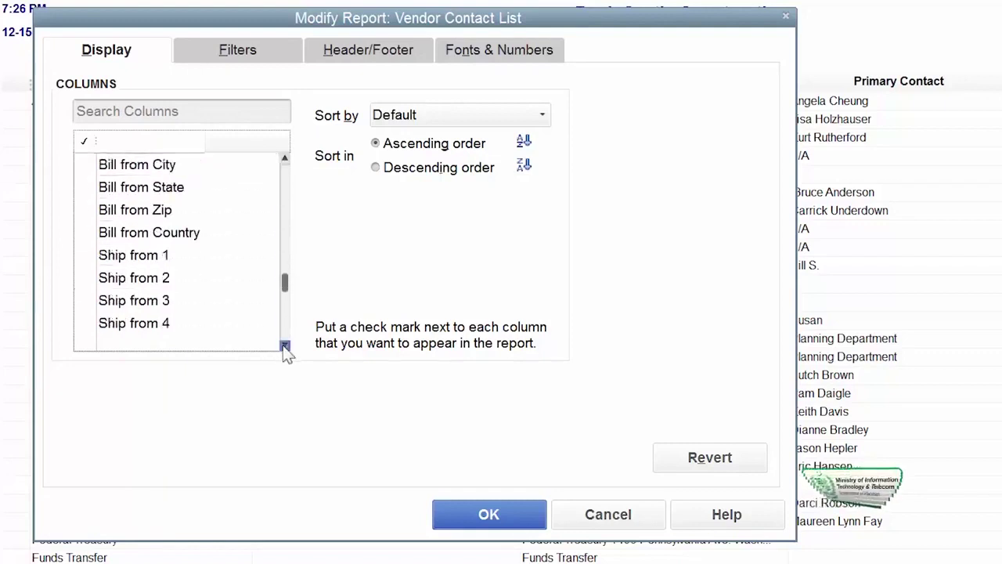
scroll(285, 348, down, 9)
scroll(285, 348, down, 4)
scroll(188, 344, down, 3)
click(518, 523)
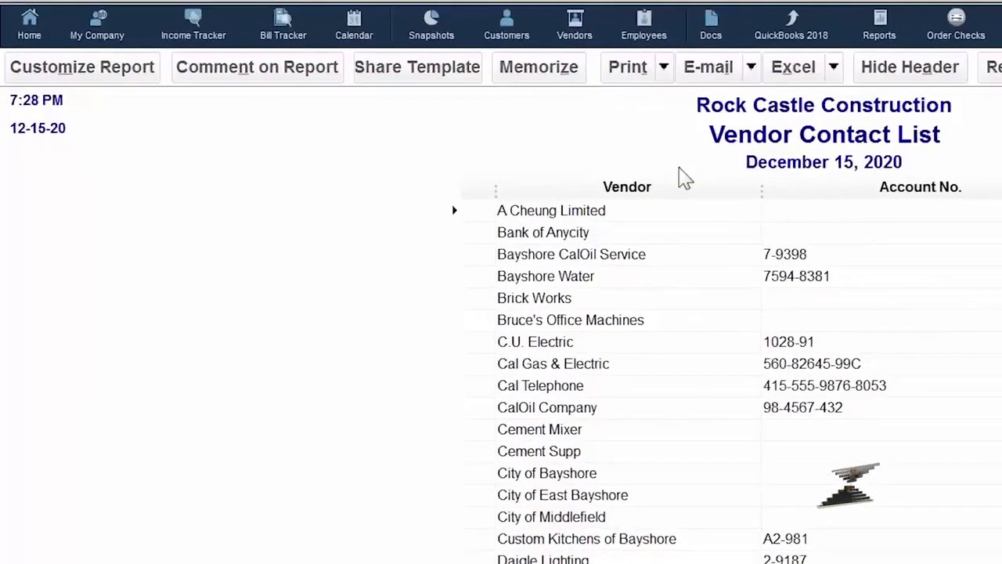
Step: Add the custom field columns Type of Cement and Type of Steel to the Vendor Contact List report
click(100, 80)
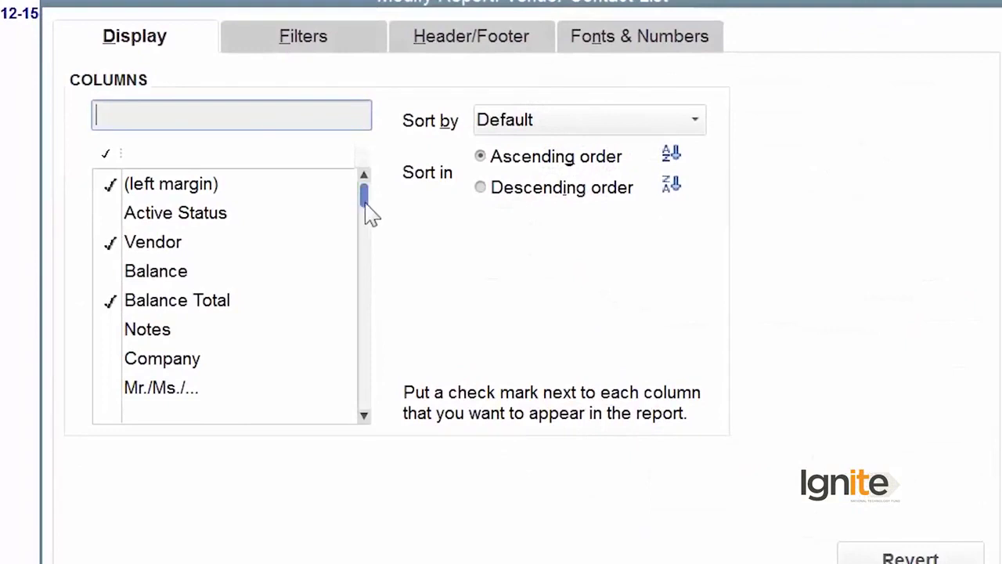
drag(369, 199, 352, 444)
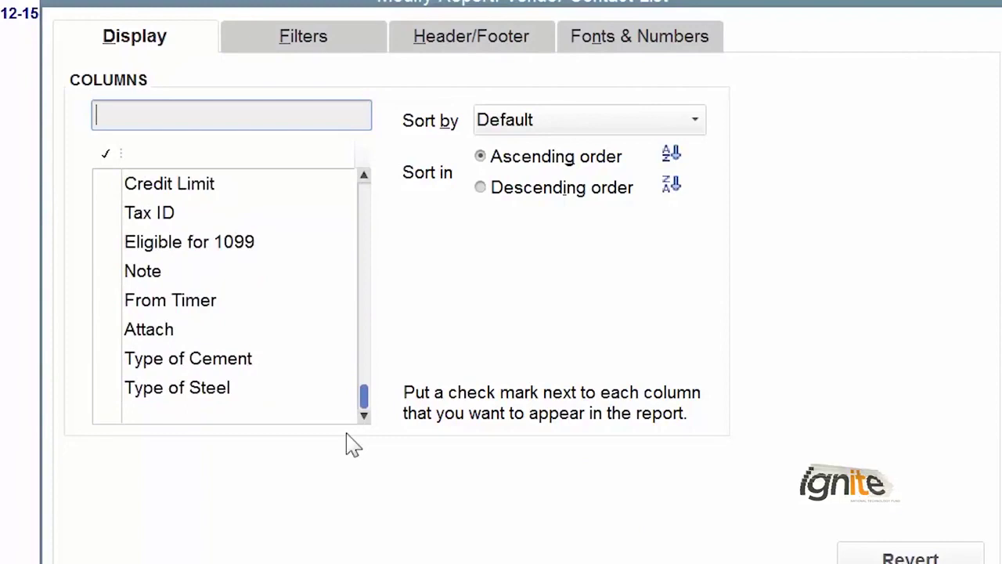
click(115, 359)
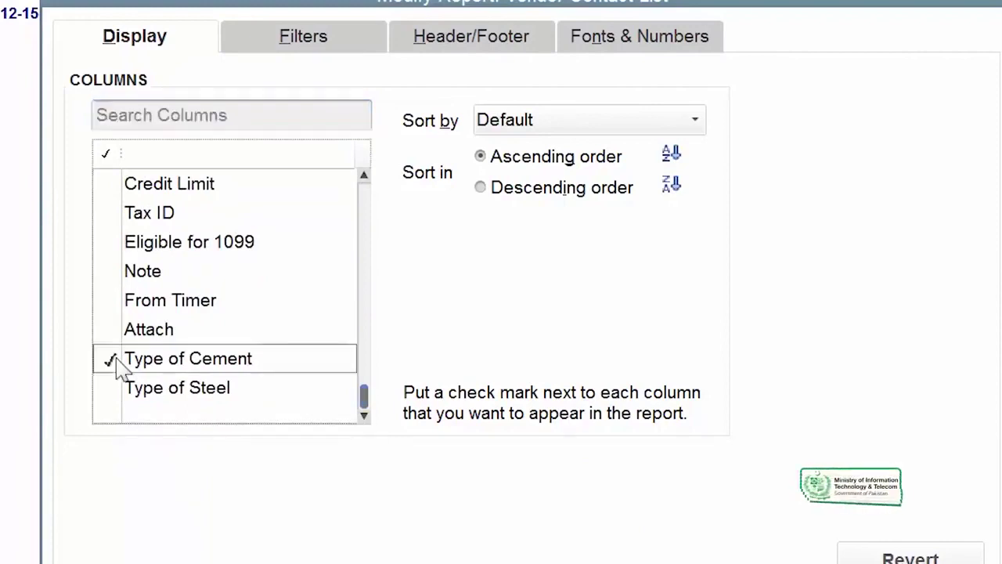
click(114, 391)
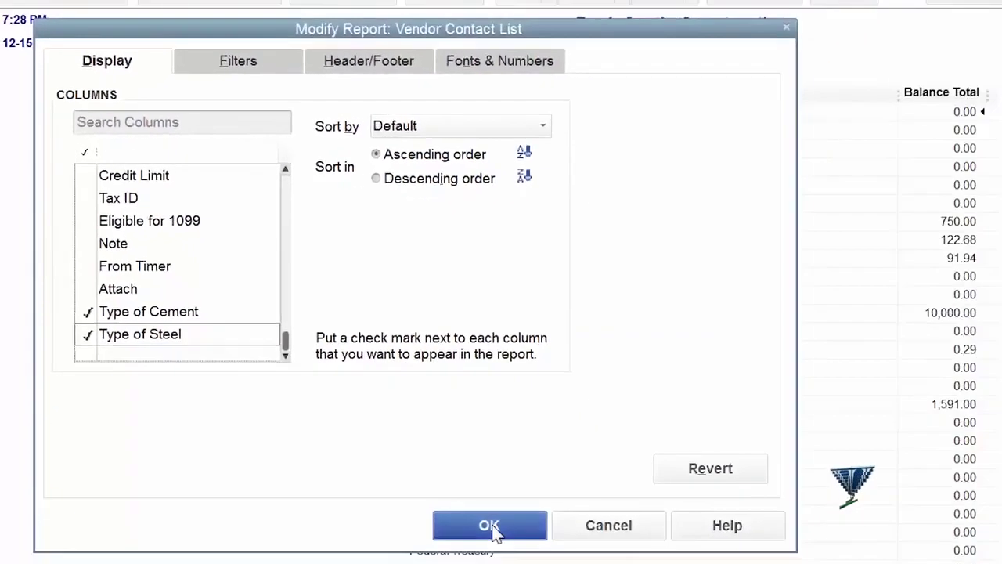
click(490, 526)
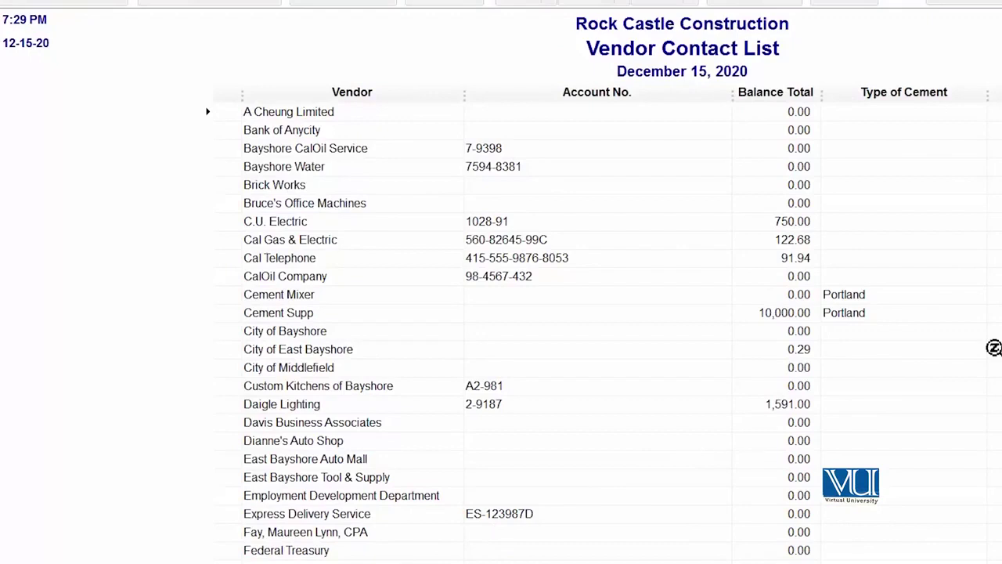
Step: Examine the whole Vendor Contact List to see which vendors have cement and steel types assigned
scroll(994, 346, down, 10)
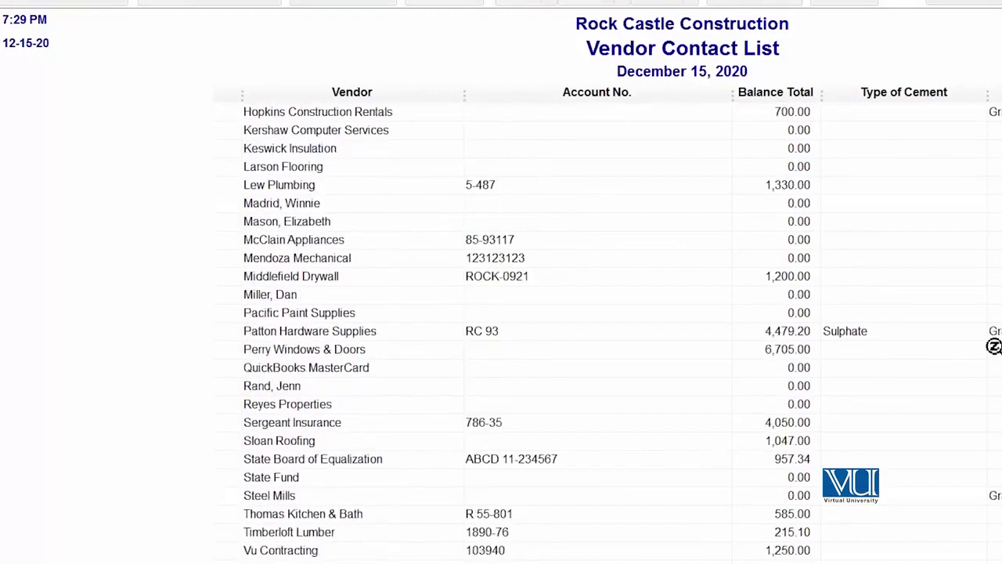
scroll(994, 346, up, 8)
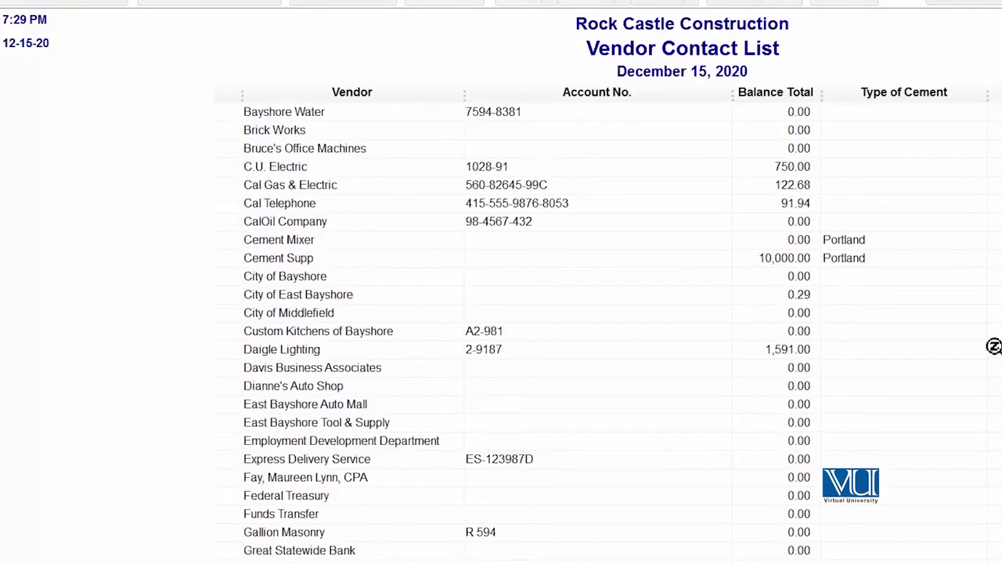
scroll(993, 346, up, 1)
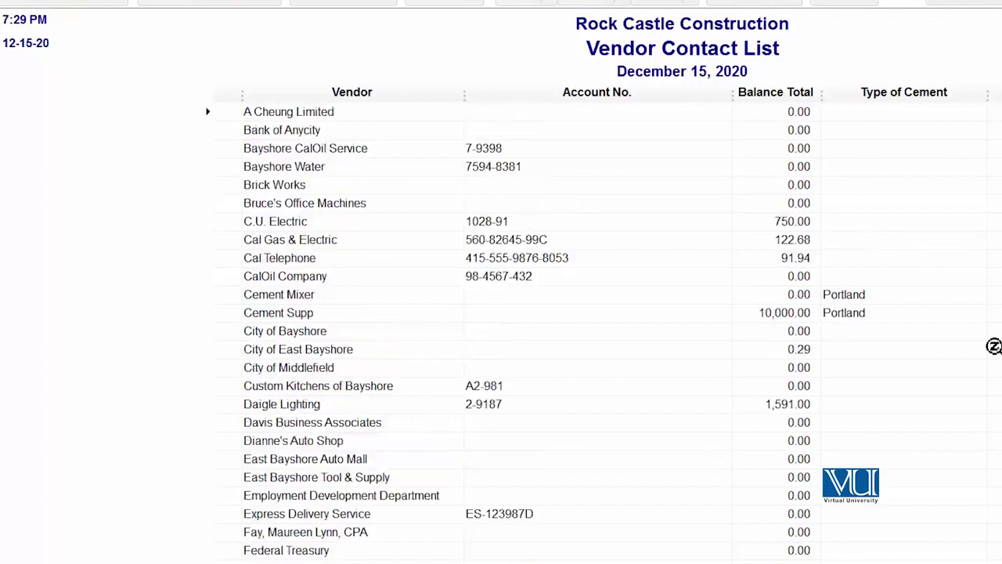
scroll(994, 346, down, 10)
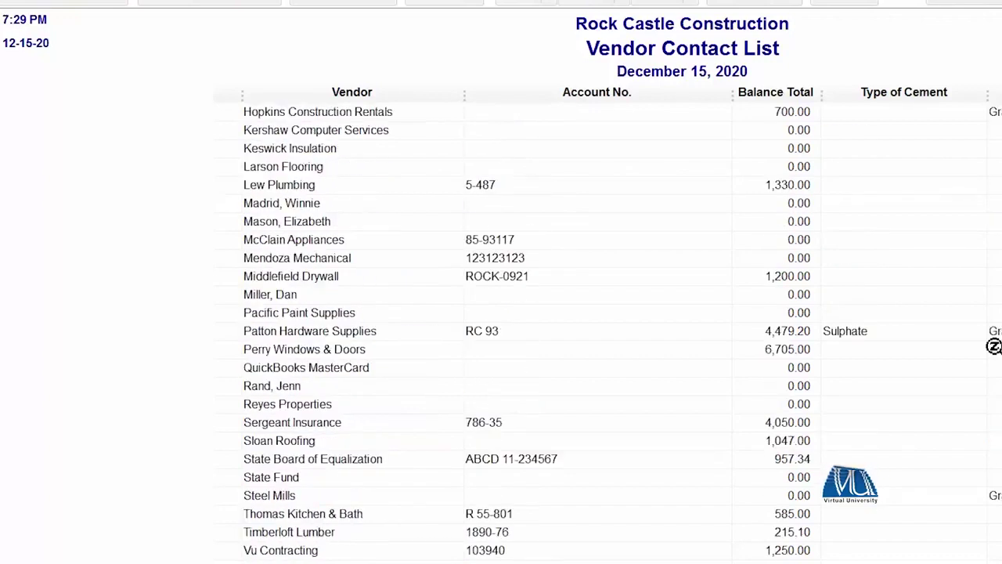
scroll(993, 346, up, 5)
scroll(994, 346, up, 5)
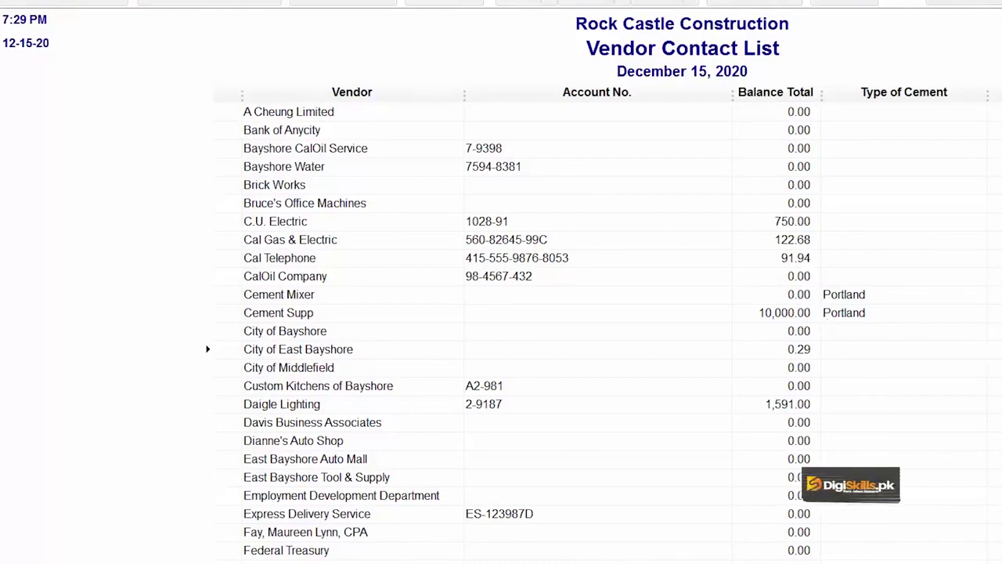
scroll(536, 331, down, 3)
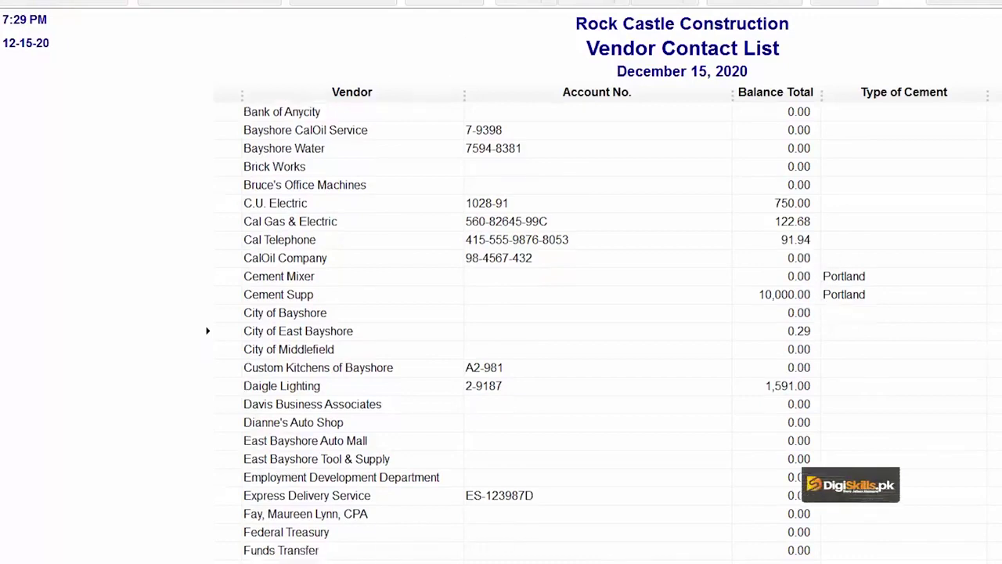
scroll(622, 332, down, 4)
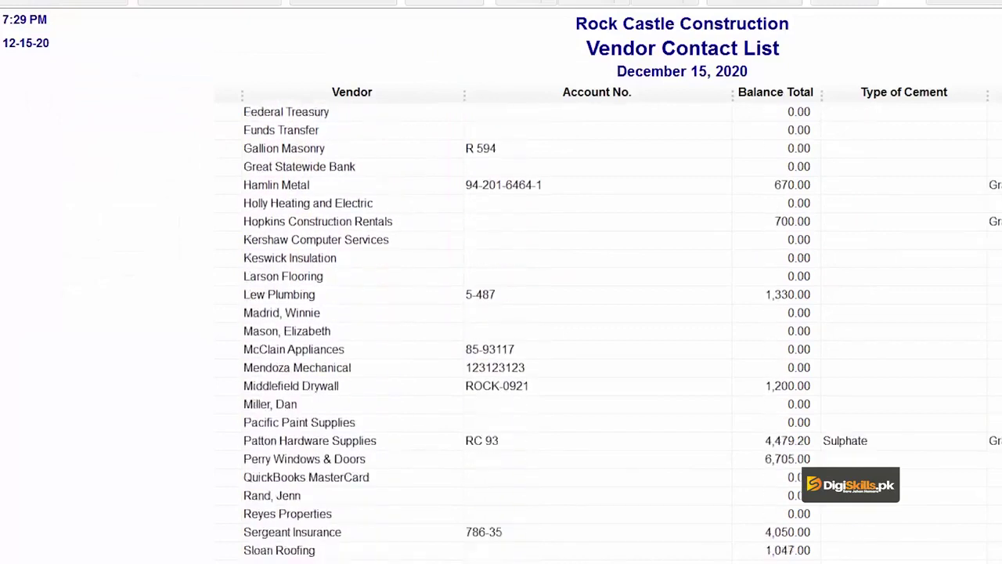
scroll(622, 332, up, 11)
scroll(623, 332, down, 12)
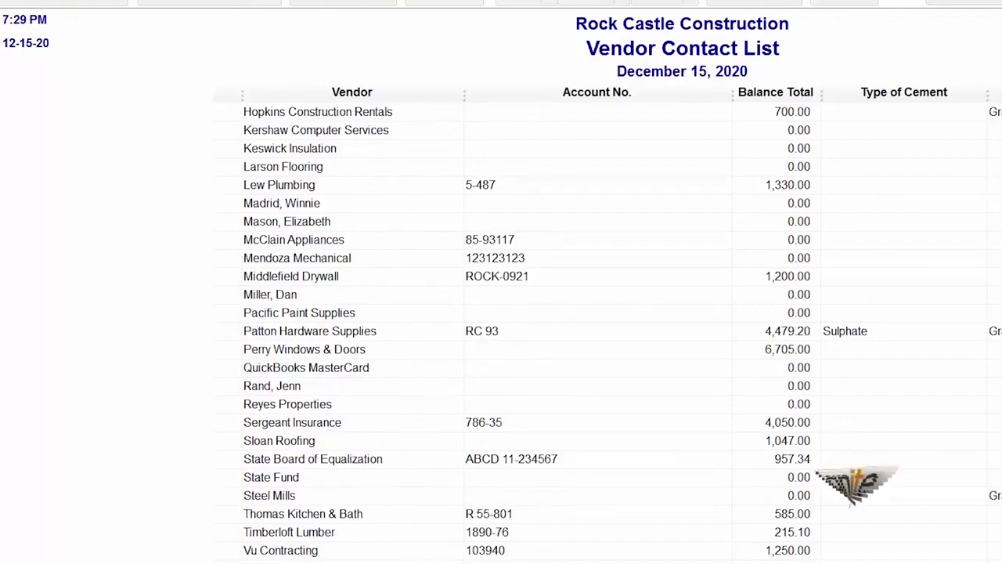
scroll(607, 329, up, 10)
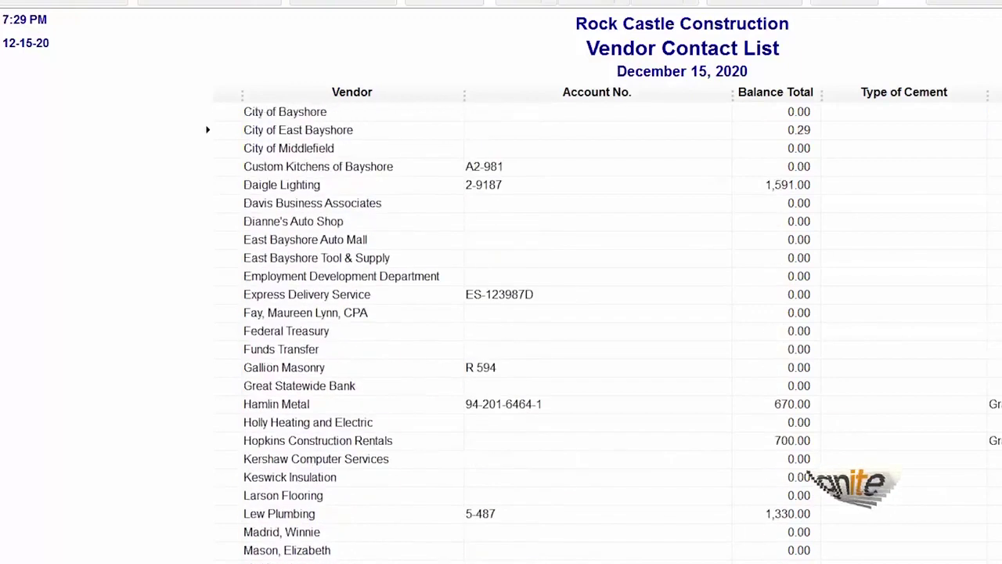
scroll(536, 332, down, 10)
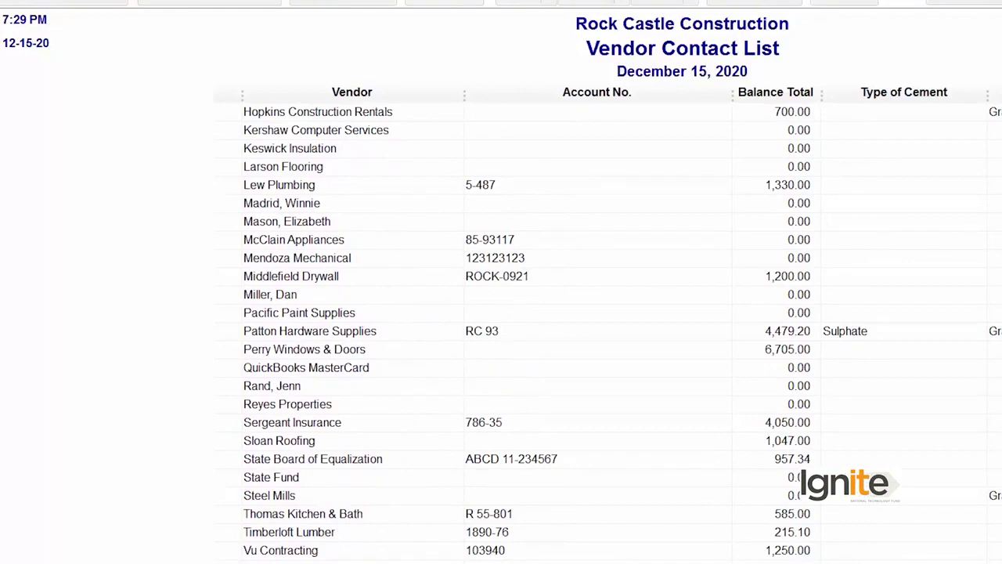
scroll(607, 329, up, 10)
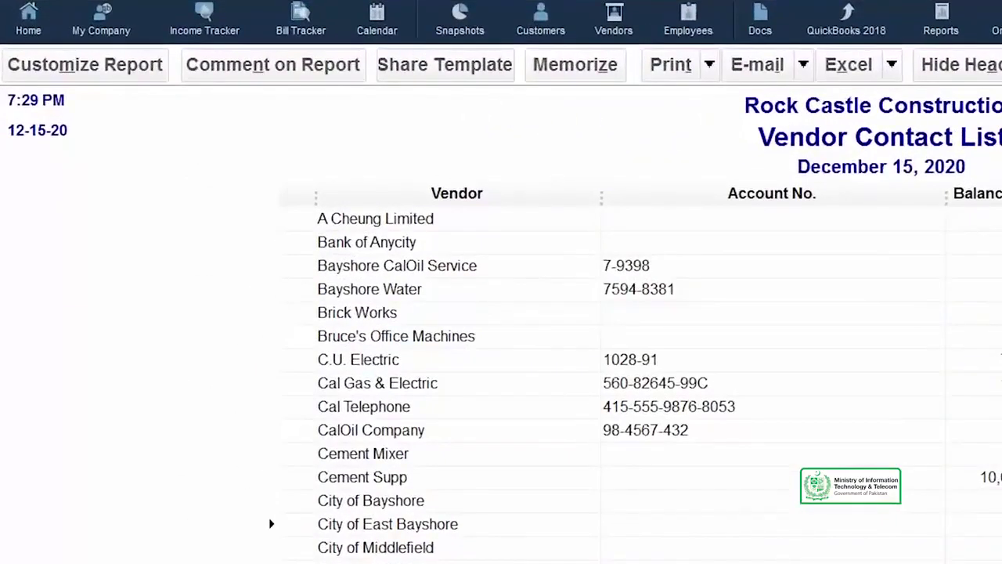
Step: Filter the Vendor Contact List report to vendors whose Type of Cement is Portland and apply the filter
click(102, 63)
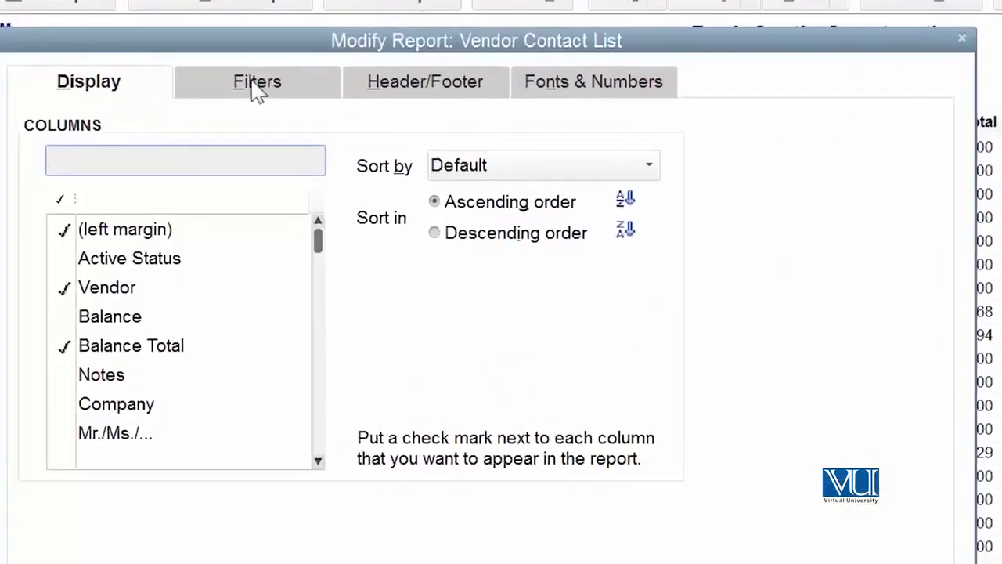
click(257, 84)
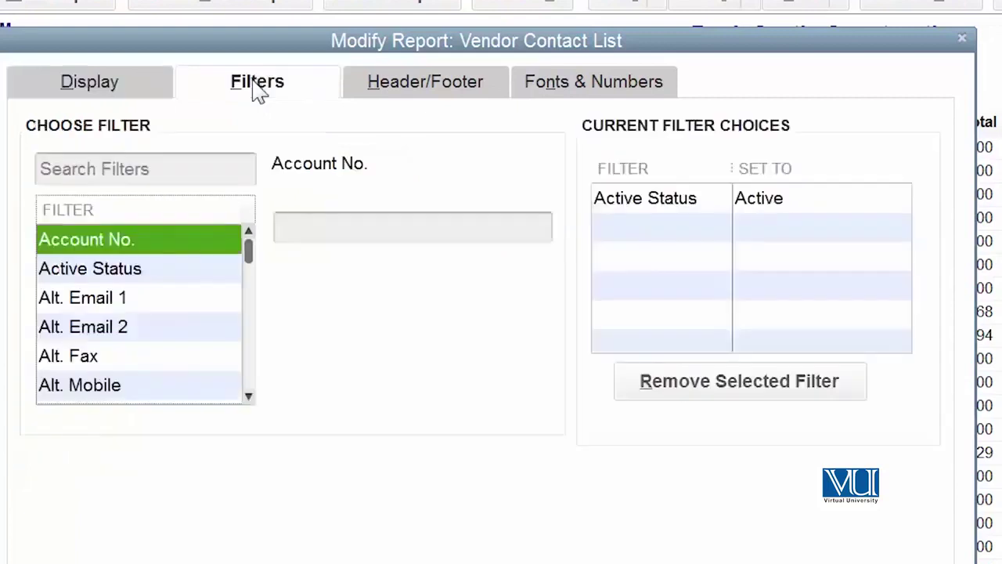
drag(249, 396, 249, 396)
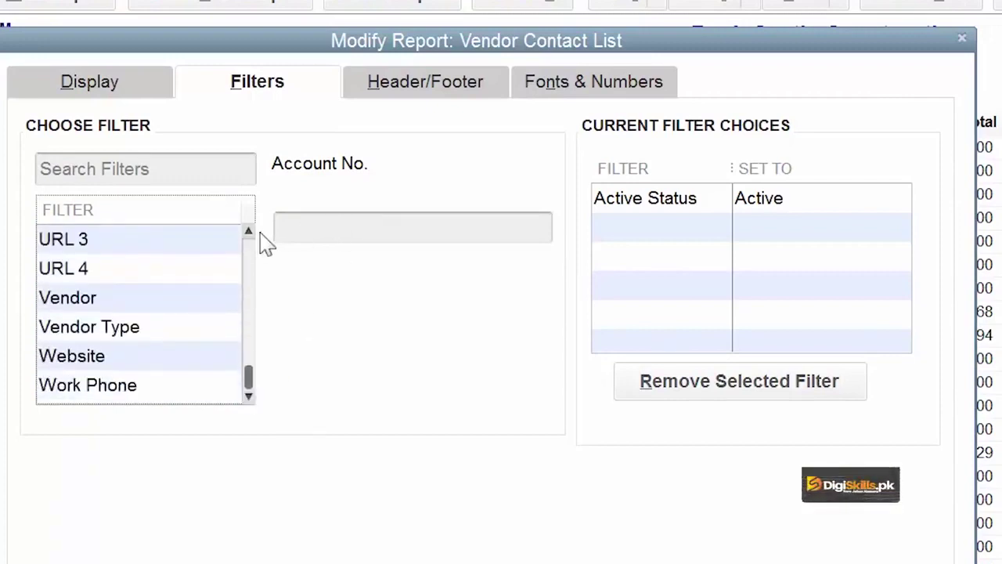
drag(249, 234, 249, 233)
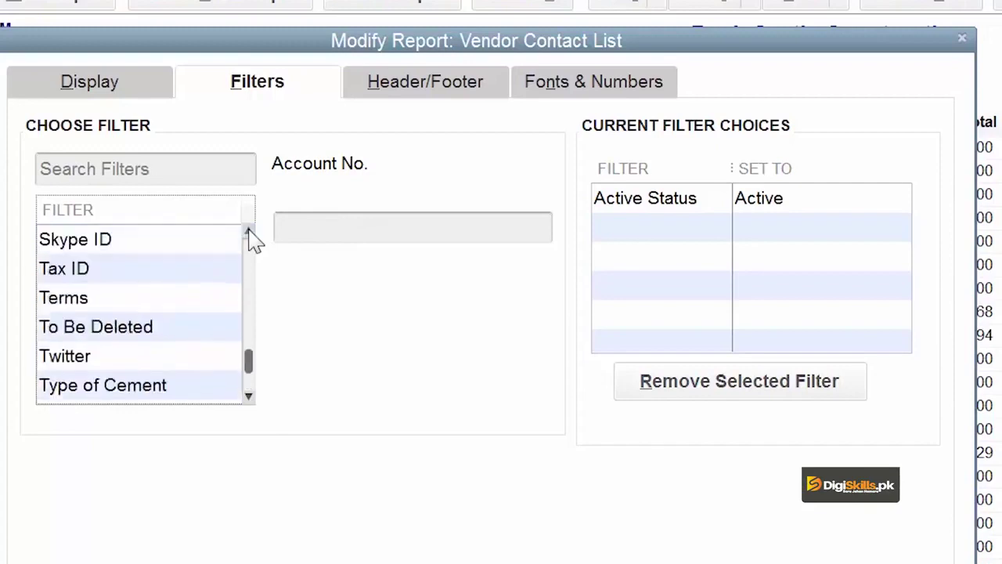
click(249, 397)
click(250, 397)
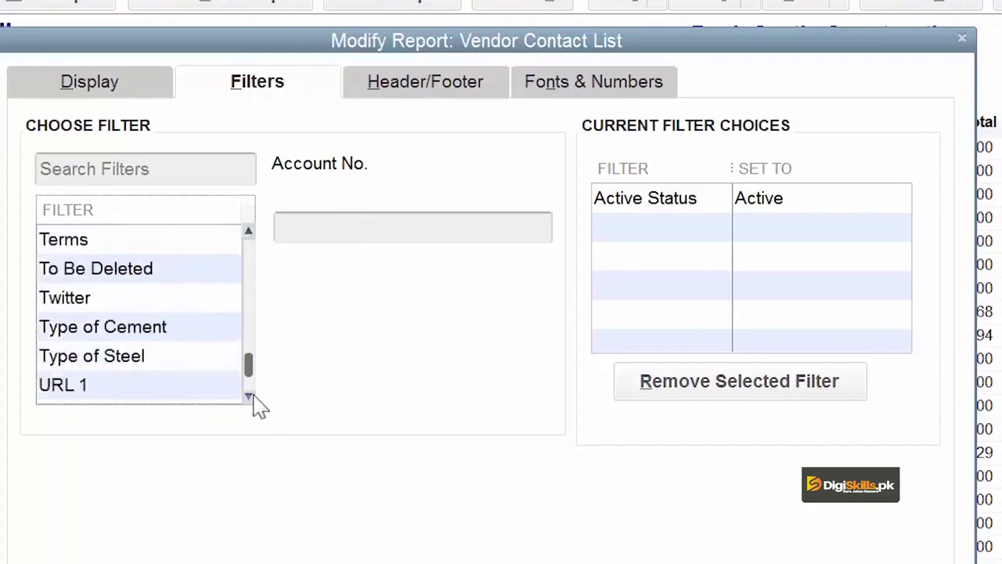
click(195, 342)
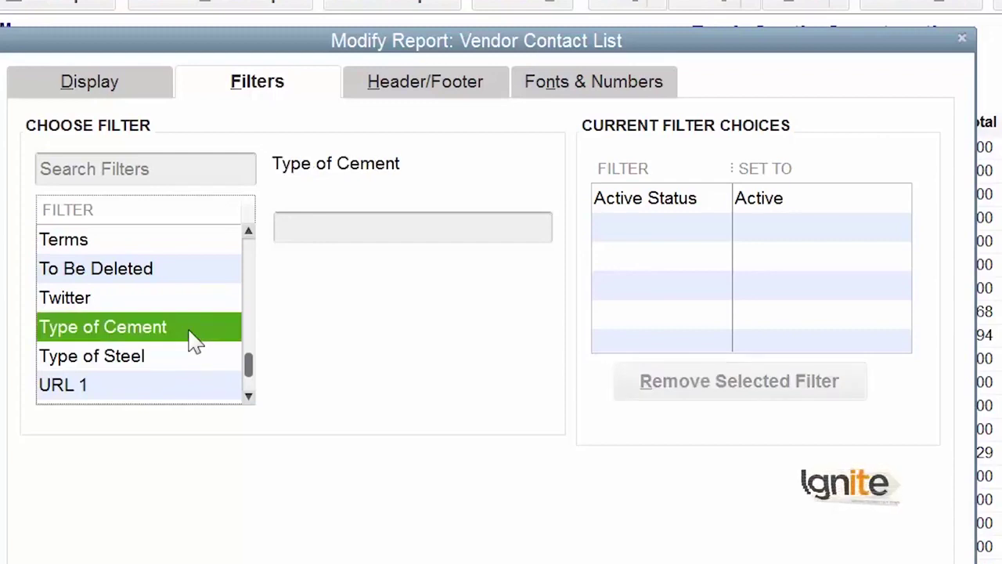
click(387, 231)
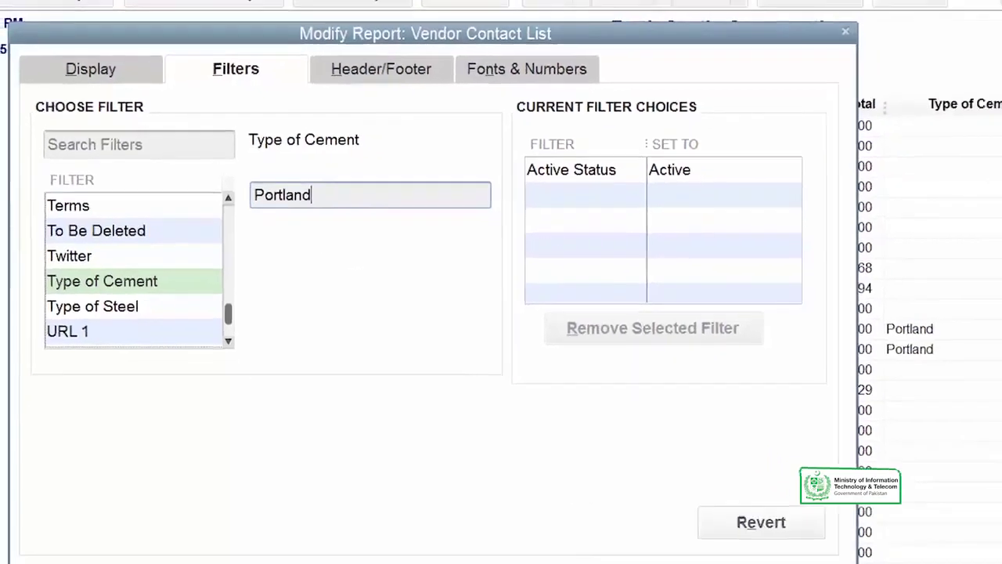
click(583, 563)
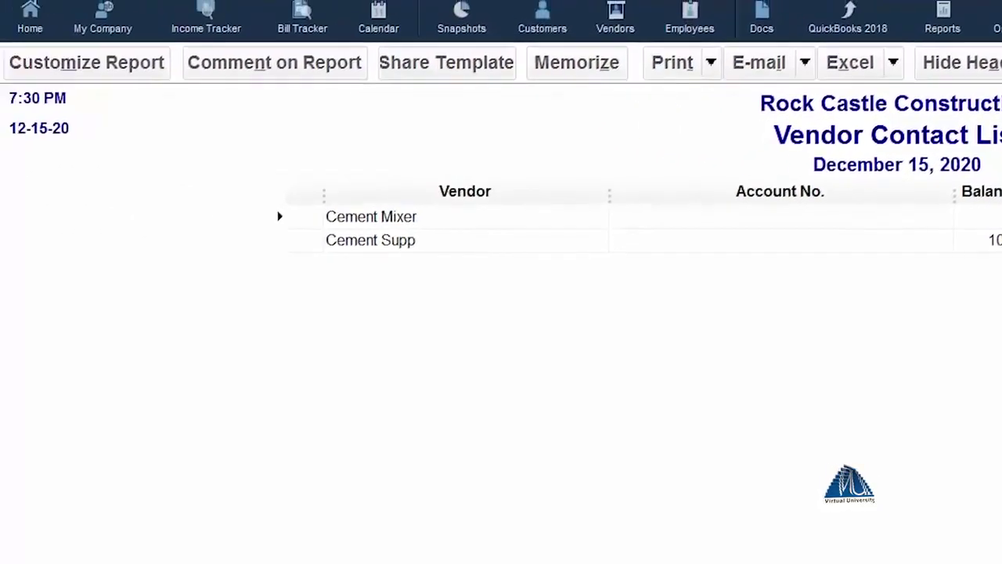
Step: Reopen the report's filter settings and try to remove the Type of Cement filter
click(123, 67)
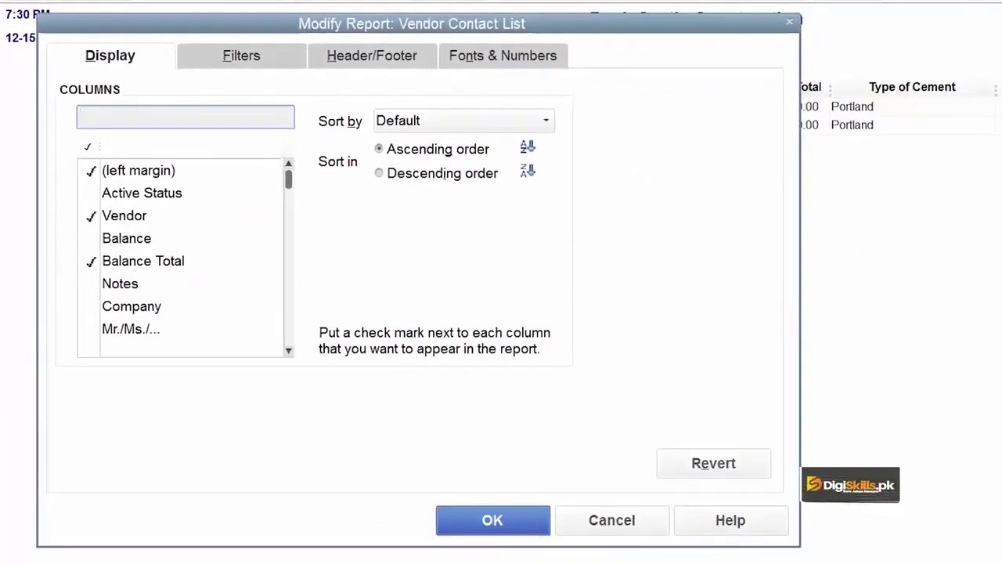
click(249, 61)
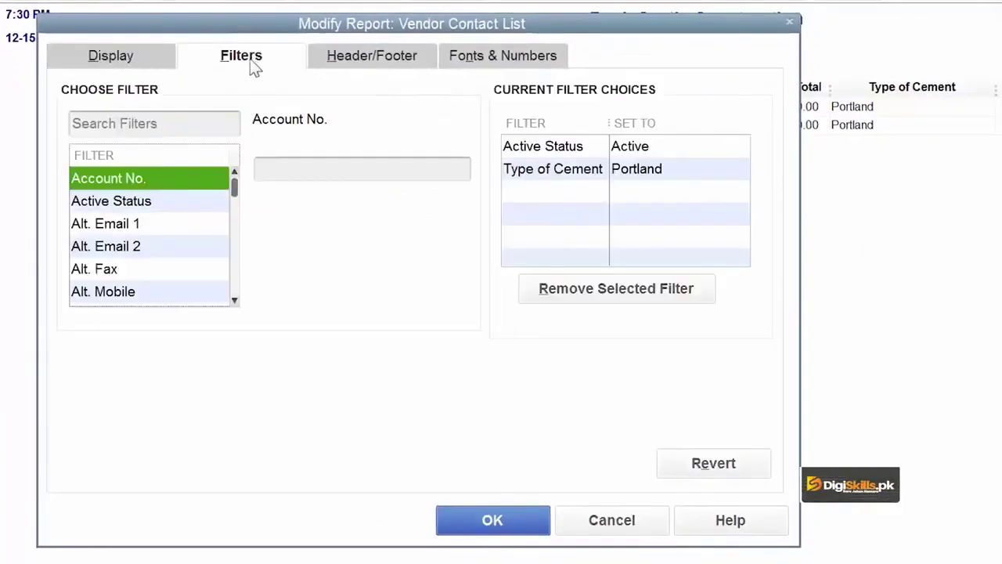
click(654, 292)
click(339, 172)
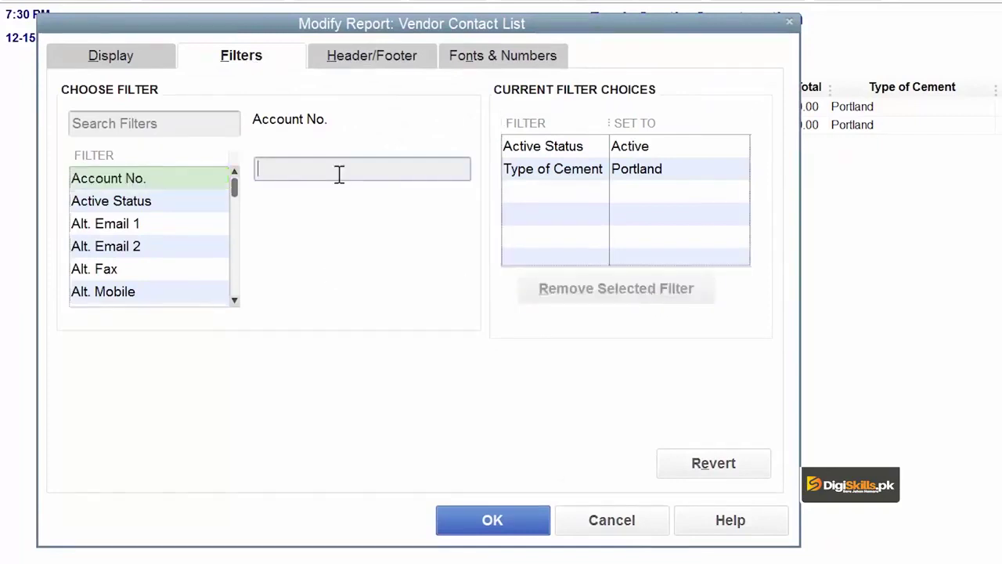